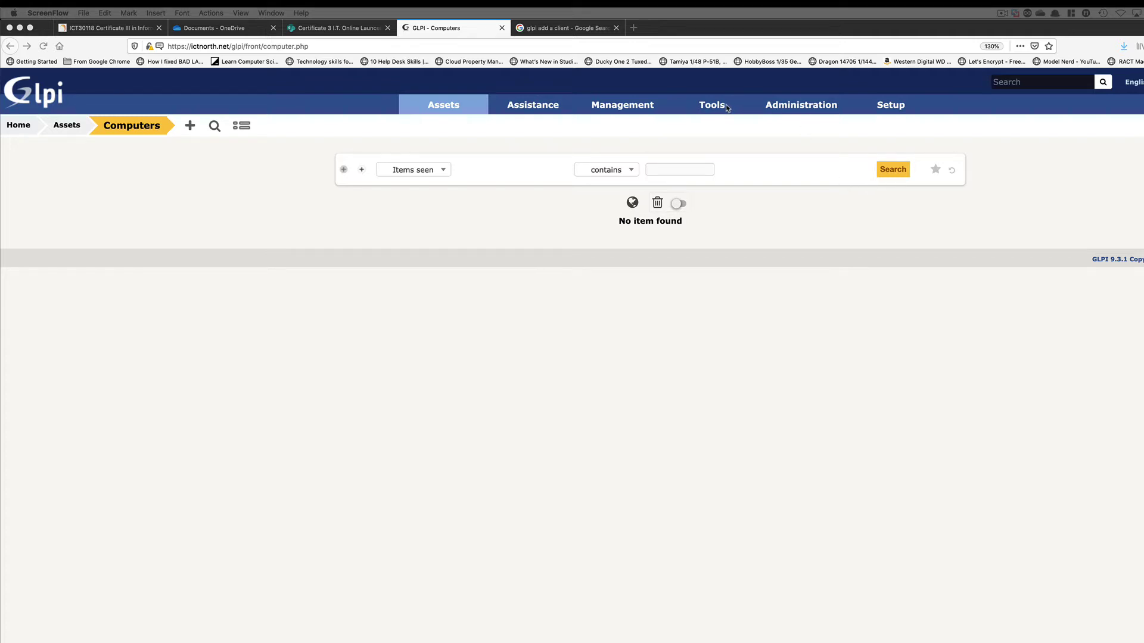
# Start a new assistance ticket and set its type to Incident.
pyautogui.moveTo(534, 109)
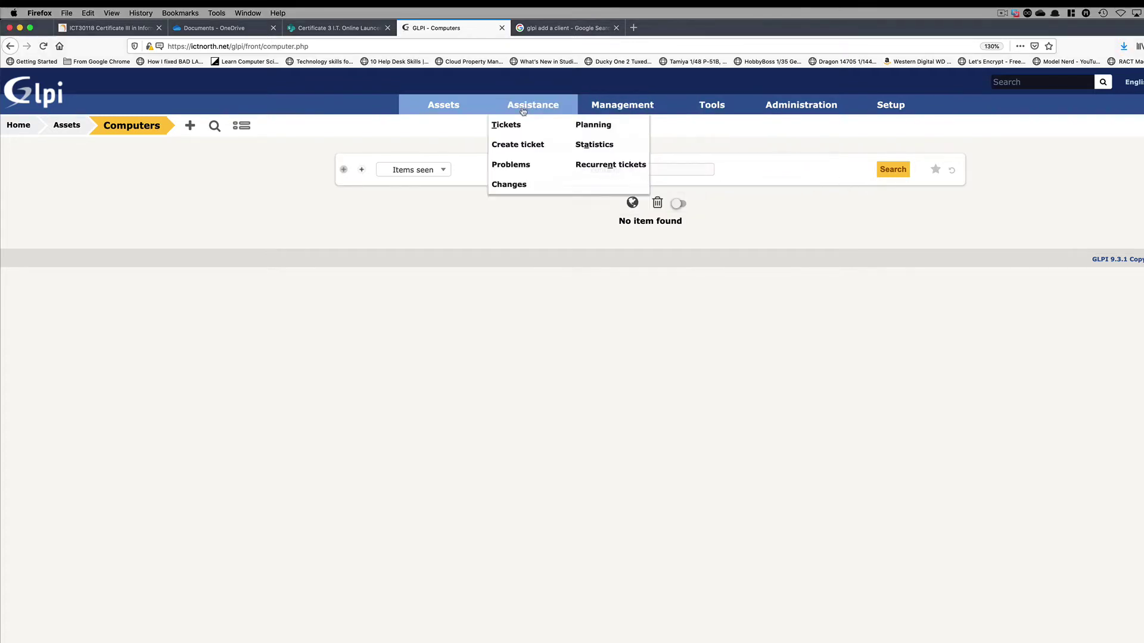
pyautogui.click(592, 144)
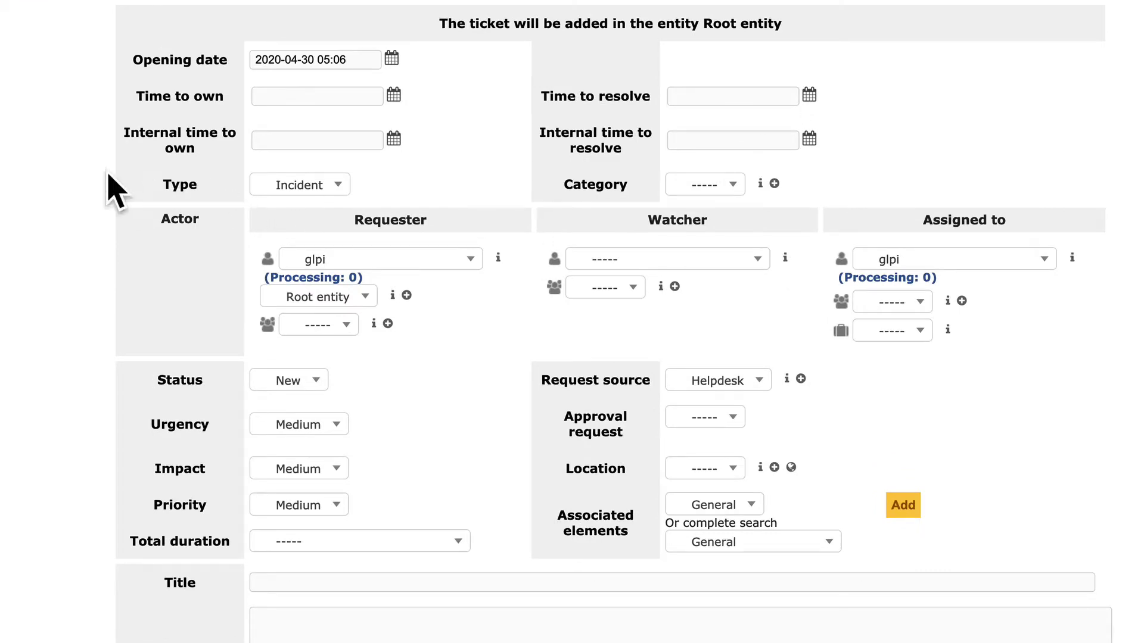
pyautogui.click(324, 188)
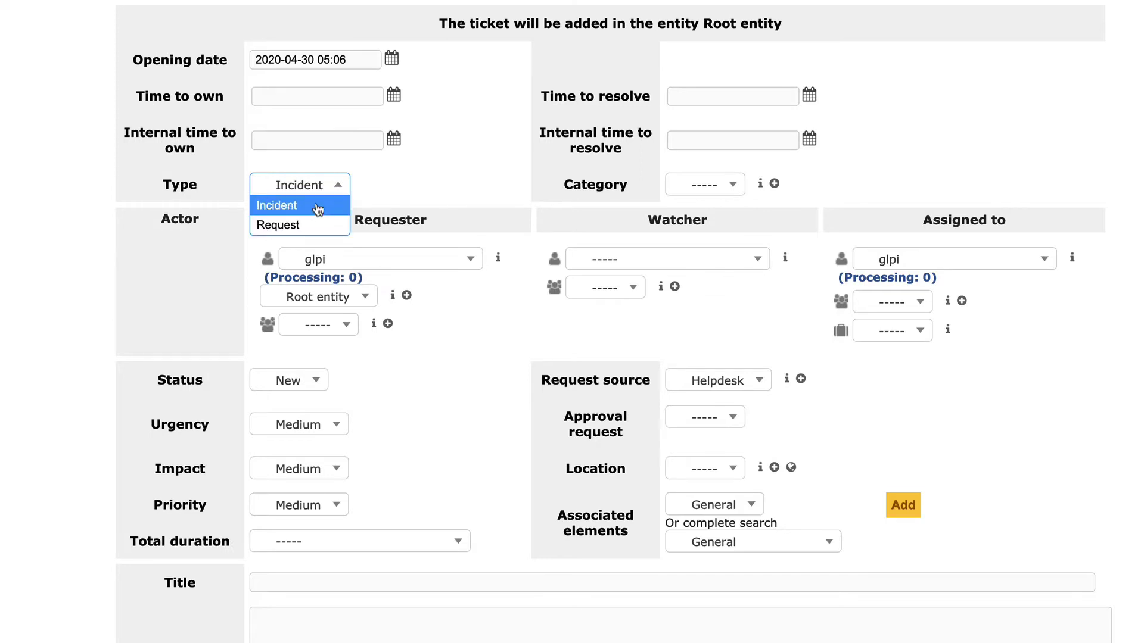
pyautogui.click(315, 206)
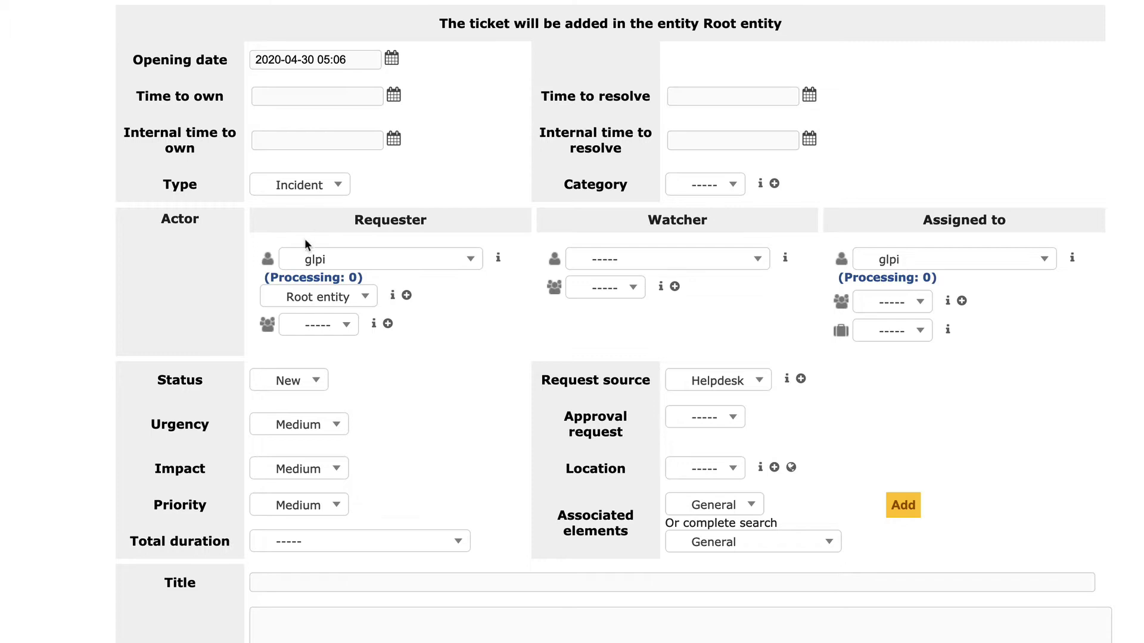
# Set the ticket's watcher to the chosen staff member from the user list.
pyautogui.click(636, 268)
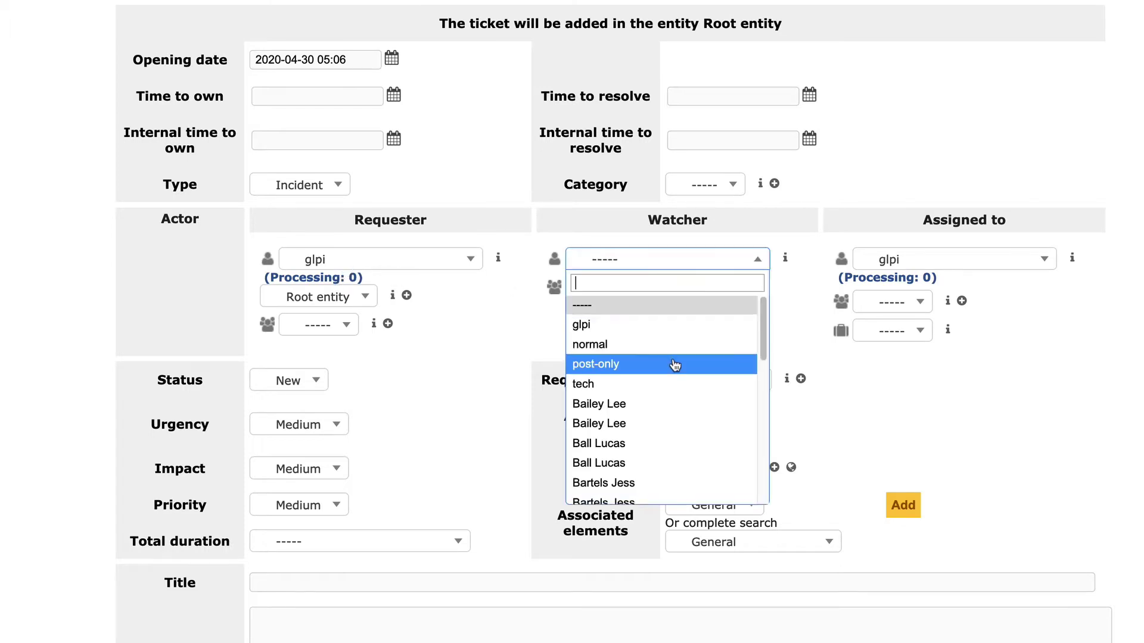
pyautogui.scroll(-3, 670, 368)
pyautogui.scroll(-3, 670, 368)
pyautogui.scroll(6, 667, 368)
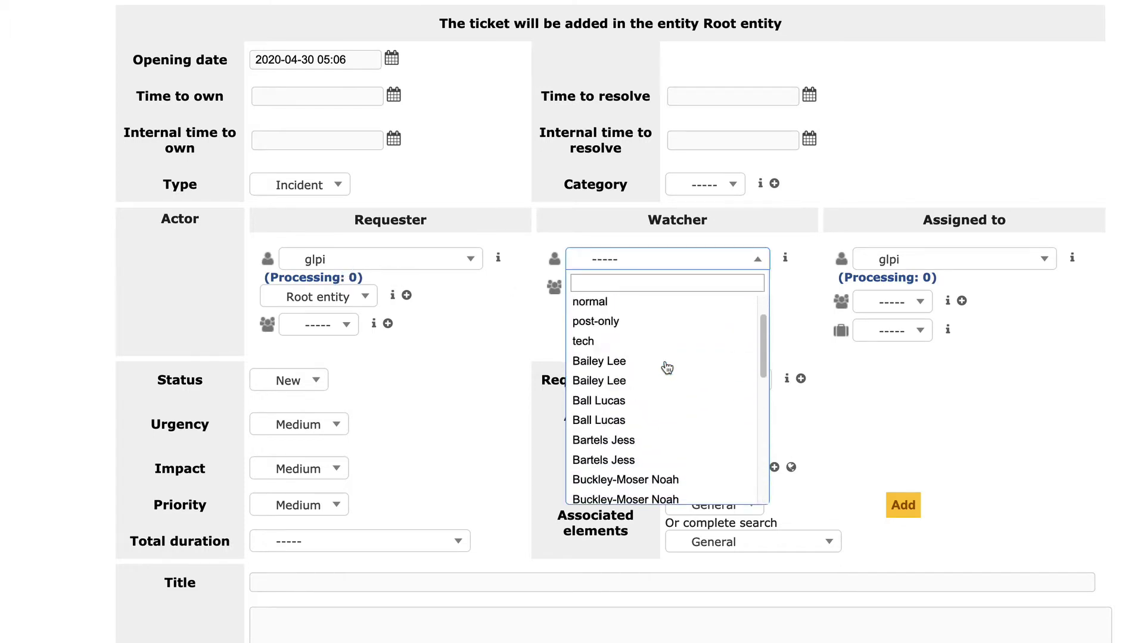
pyautogui.scroll(-3, 667, 366)
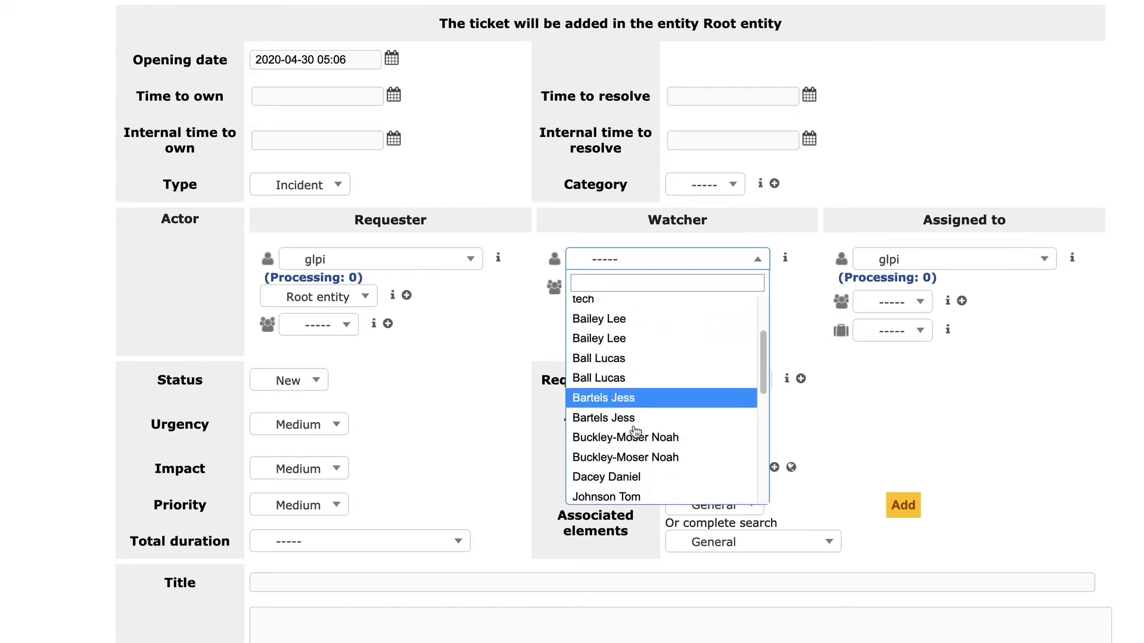
pyautogui.click(636, 477)
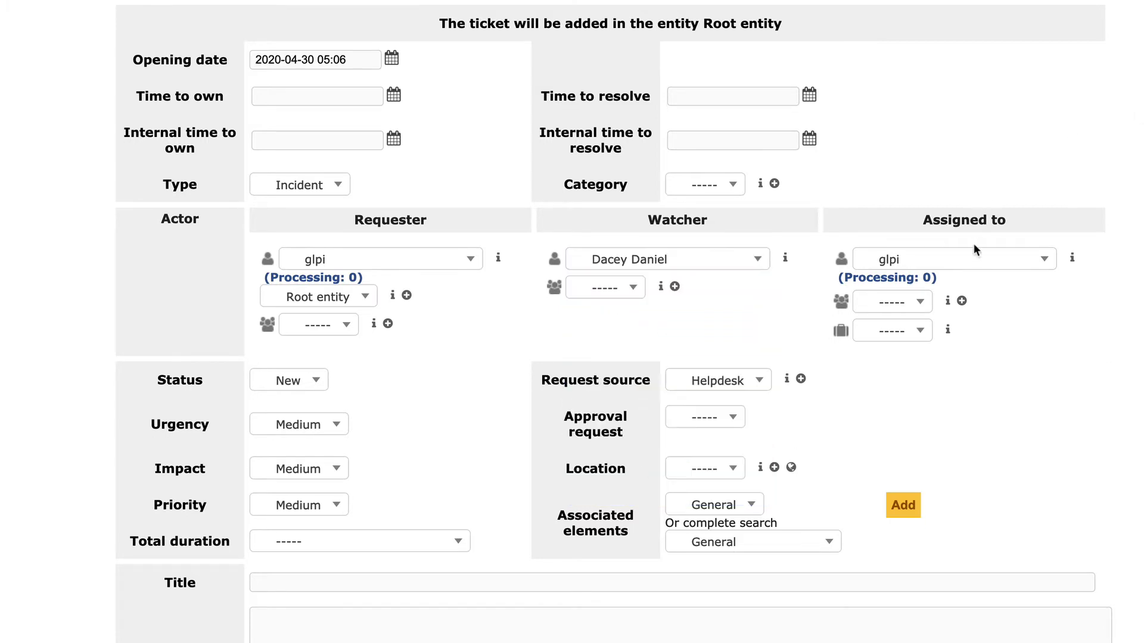
# Assign the ticket to the tech user.
pyautogui.click(967, 266)
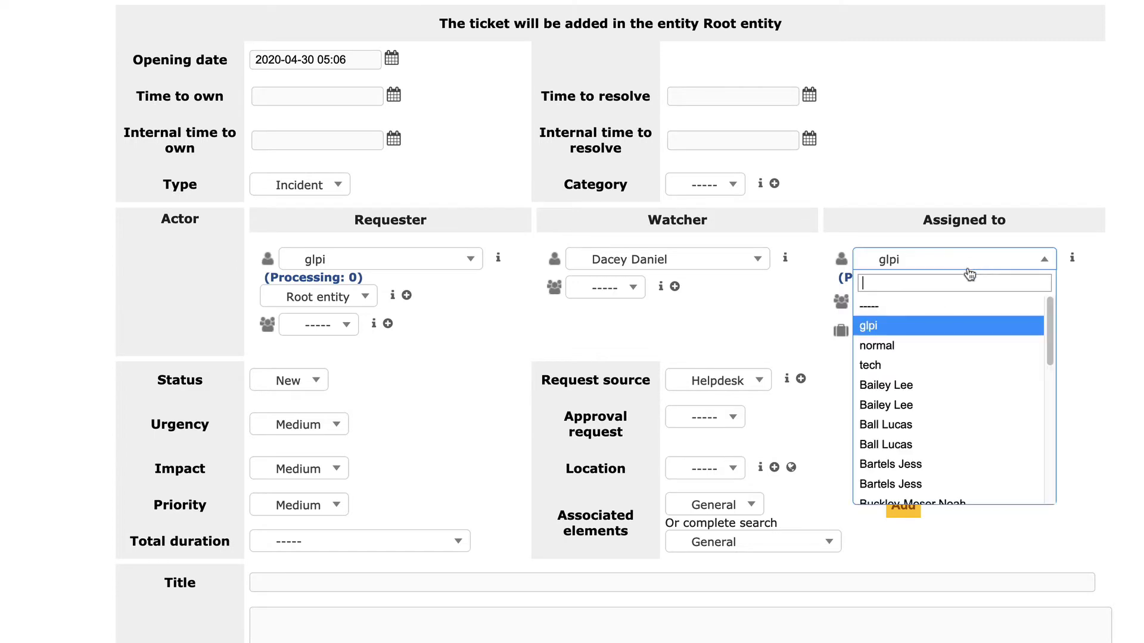
pyautogui.click(891, 364)
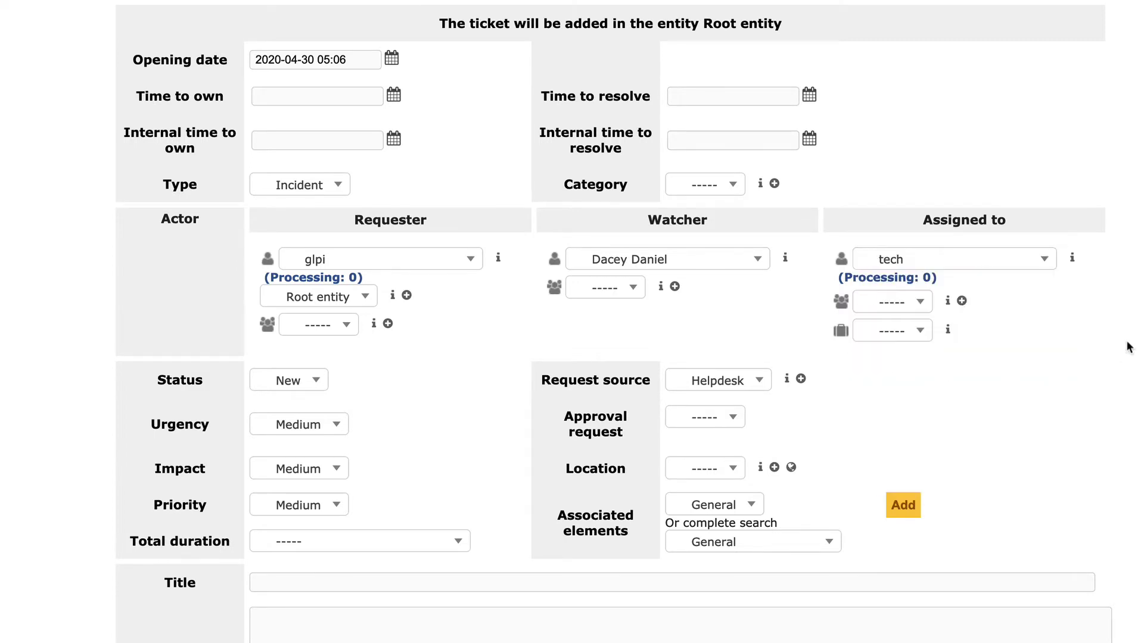
pyautogui.click(977, 266)
pyautogui.scroll(-3, 986, 390)
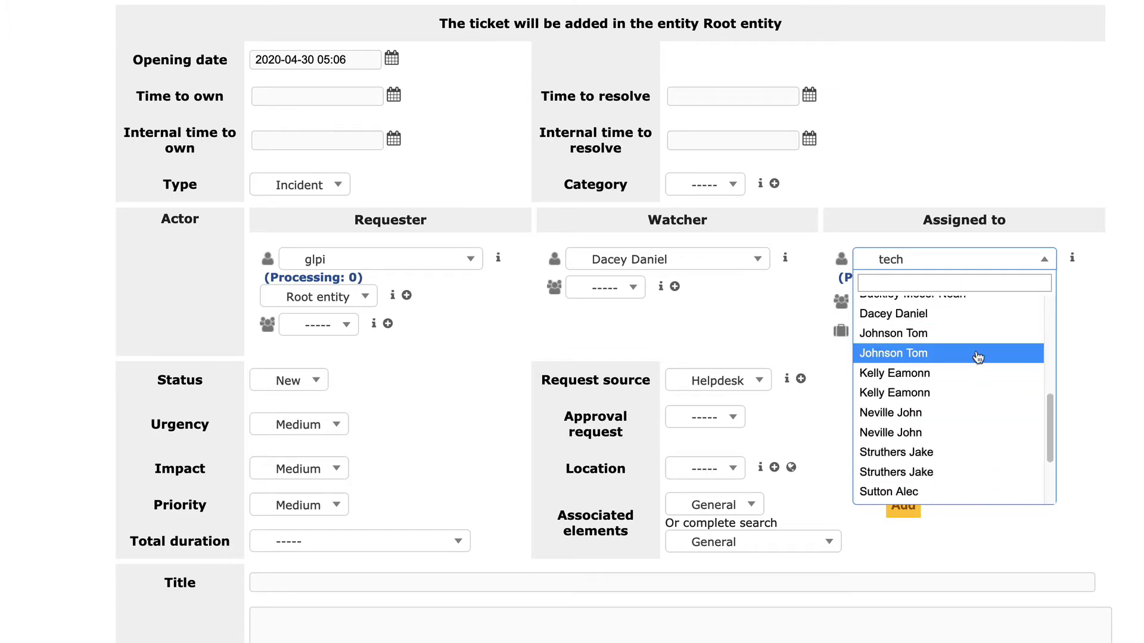
pyautogui.press('Escape')
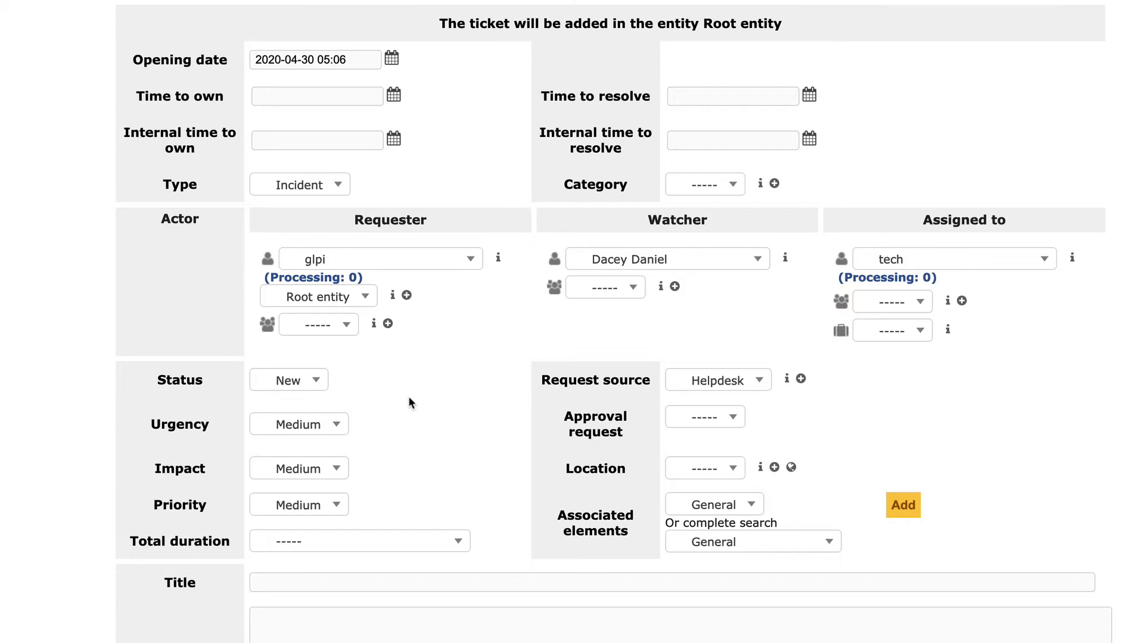
pyautogui.click(322, 432)
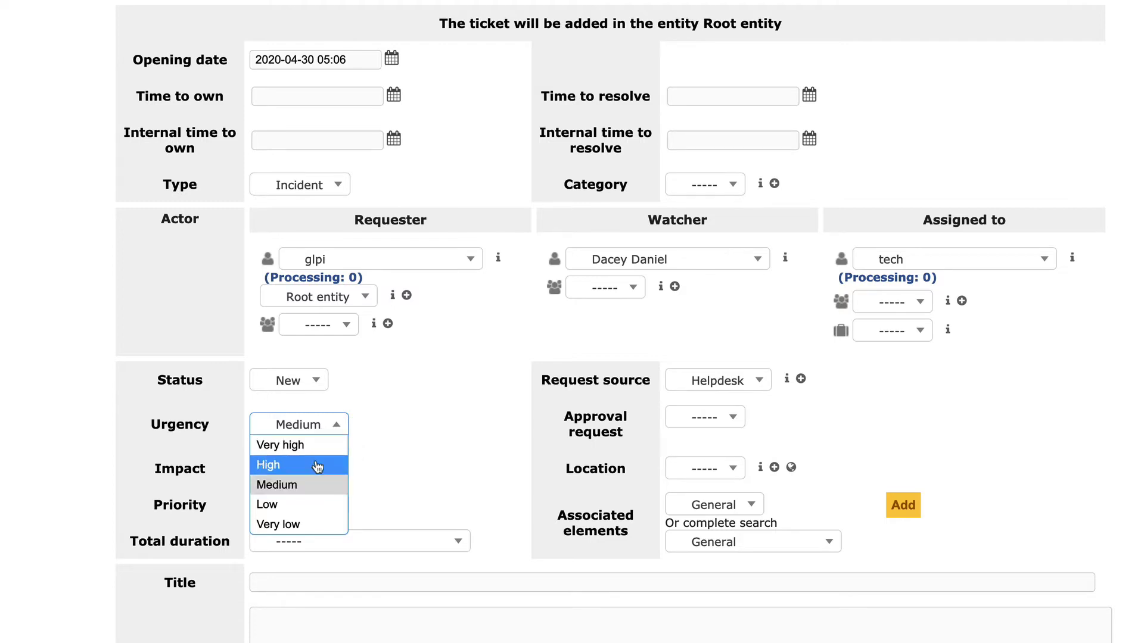
pyautogui.click(455, 436)
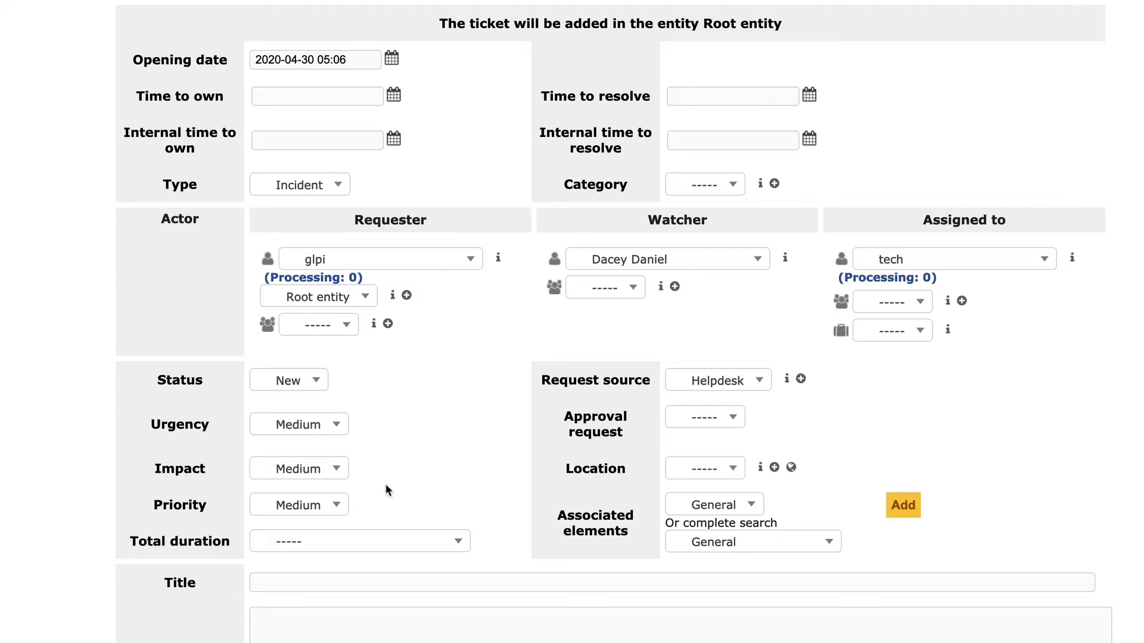
pyautogui.click(341, 473)
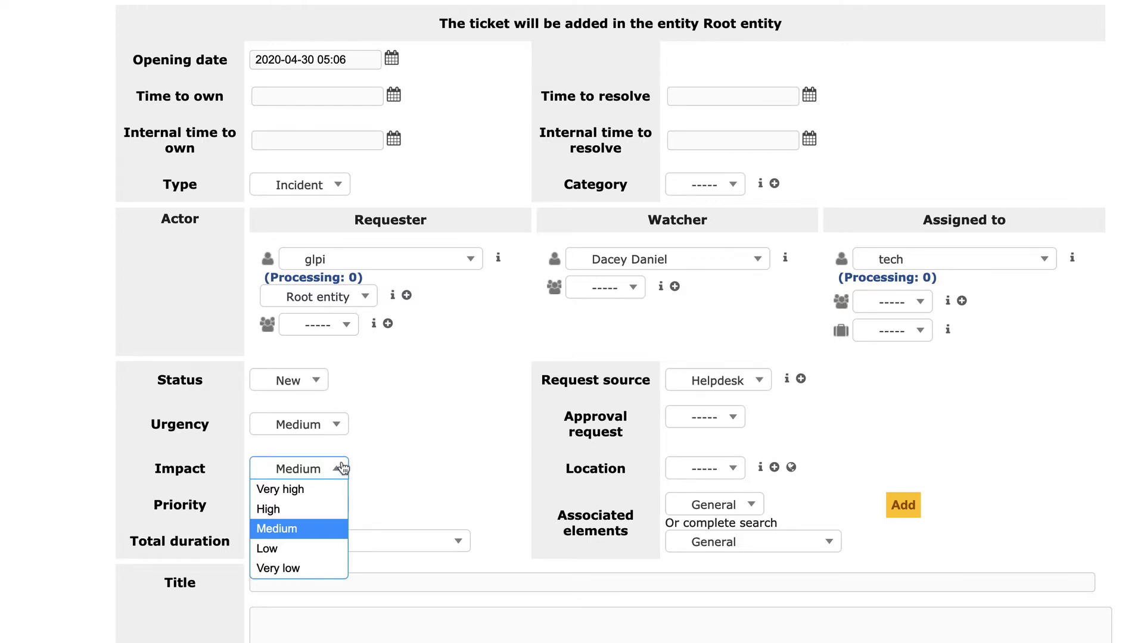
pyautogui.click(428, 463)
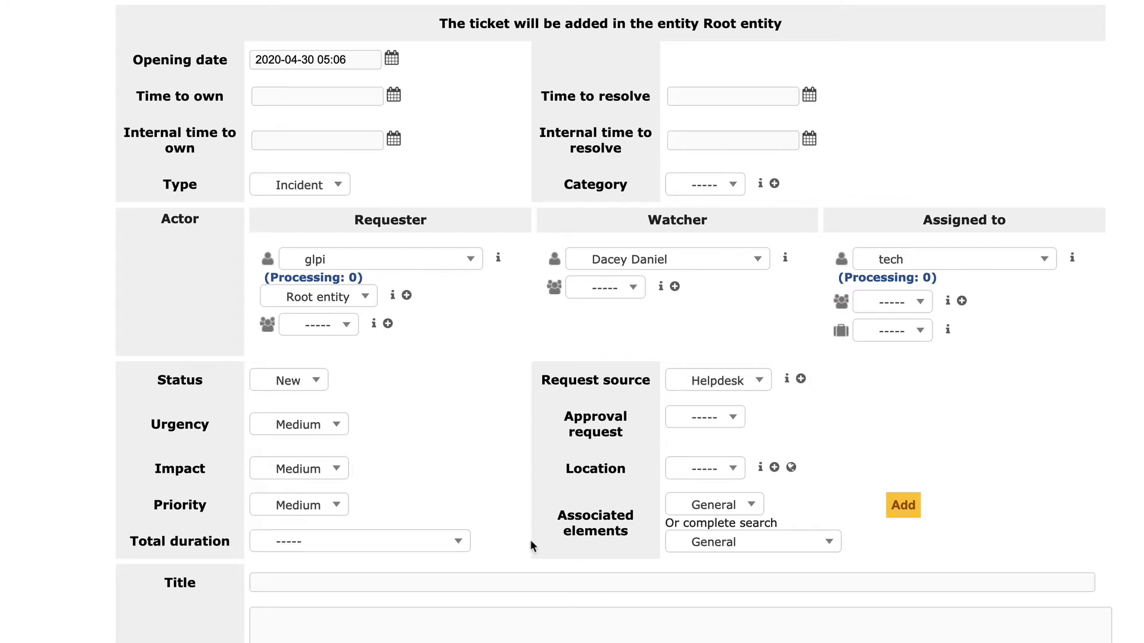
# Set the ticket's location to Sample Client Business and its associated element type to Computer.
pyautogui.click(732, 473)
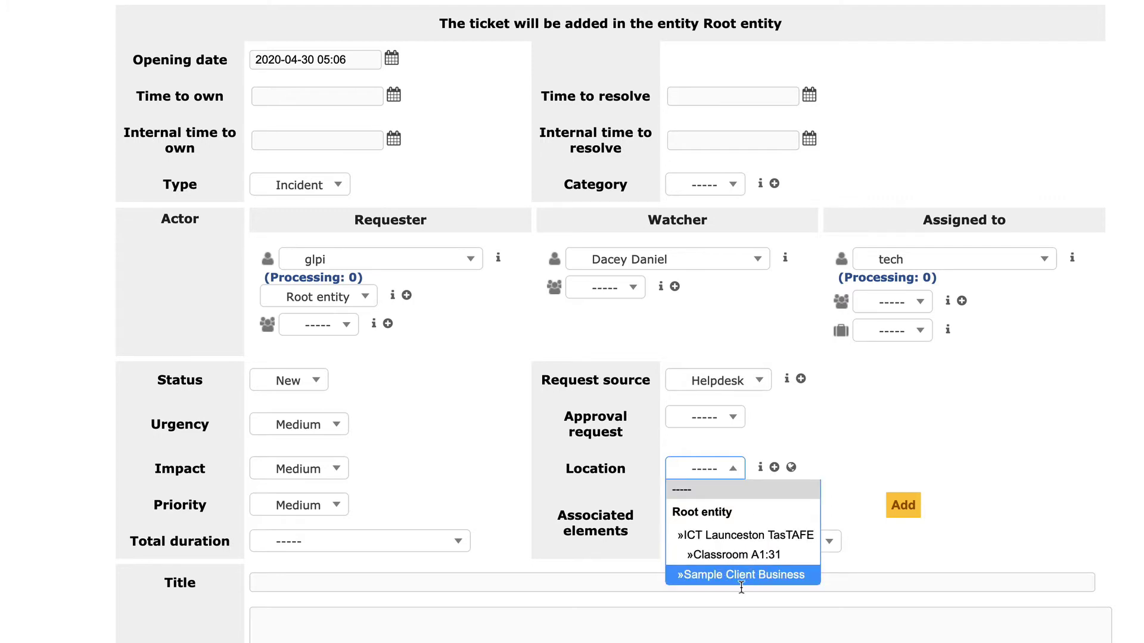
pyautogui.click(788, 576)
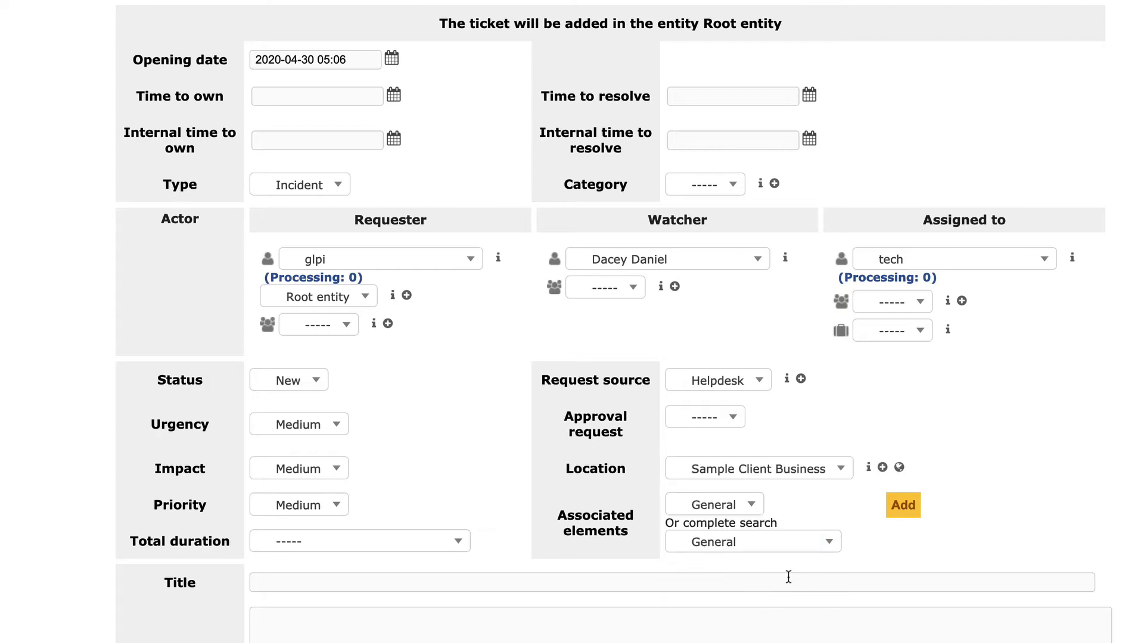
pyautogui.click(826, 543)
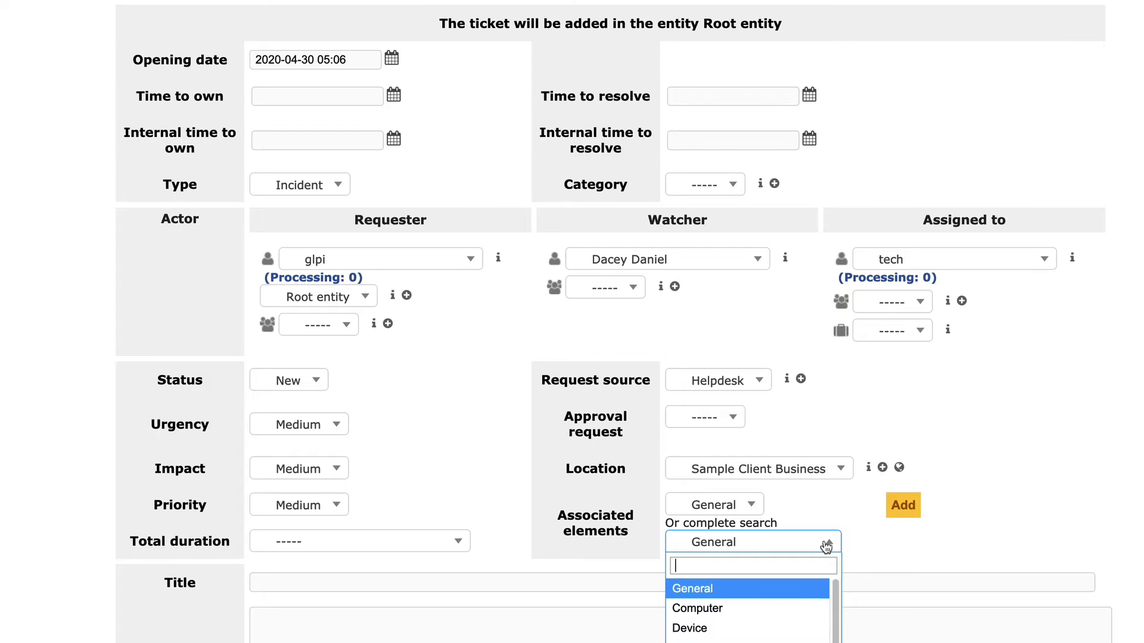
pyautogui.click(727, 606)
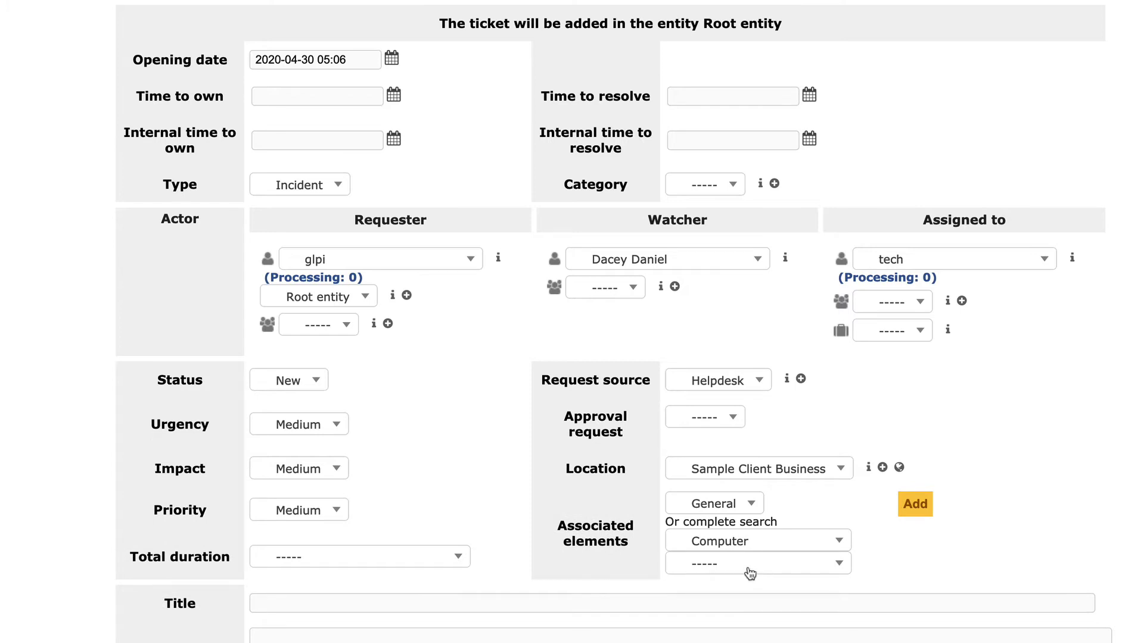
pyautogui.click(750, 571)
pyautogui.click(750, 584)
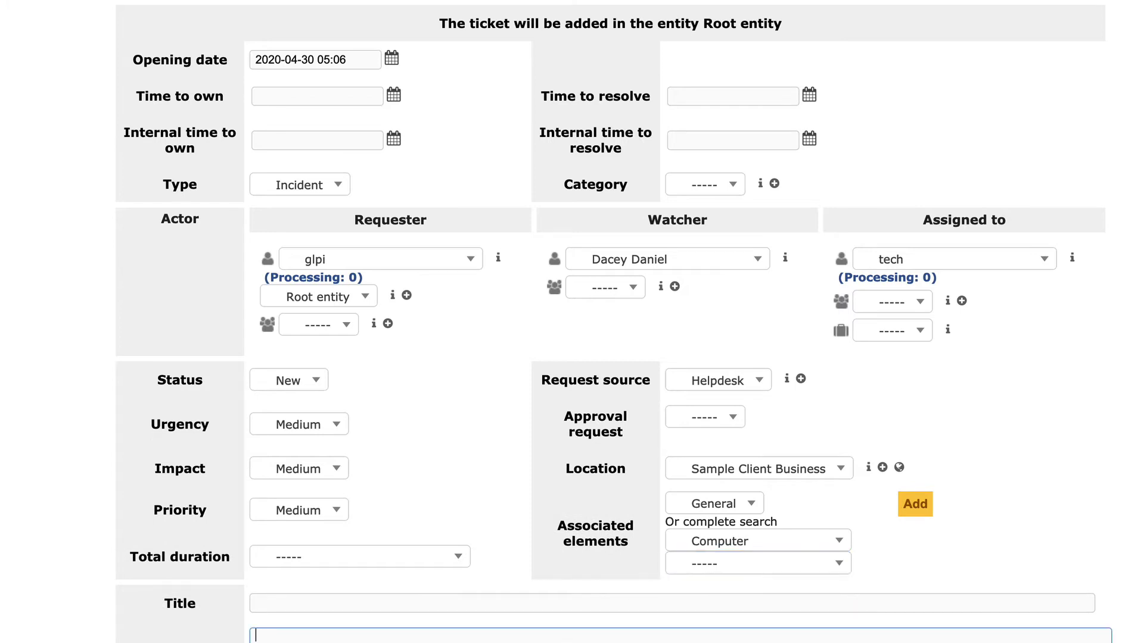
# Title the ticket "Loud Fan Noise Client Computer".
pyautogui.click(380, 605)
pyautogui.write('Lo')
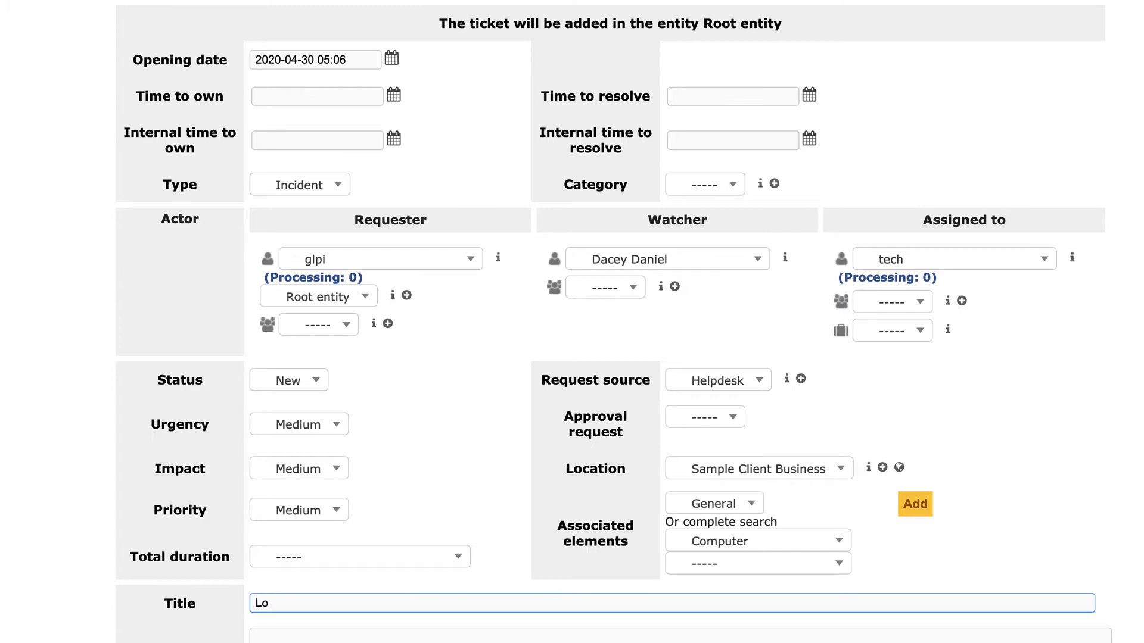
pyautogui.write('ud Fan Noise Client Computer')
pyautogui.press('Tab')
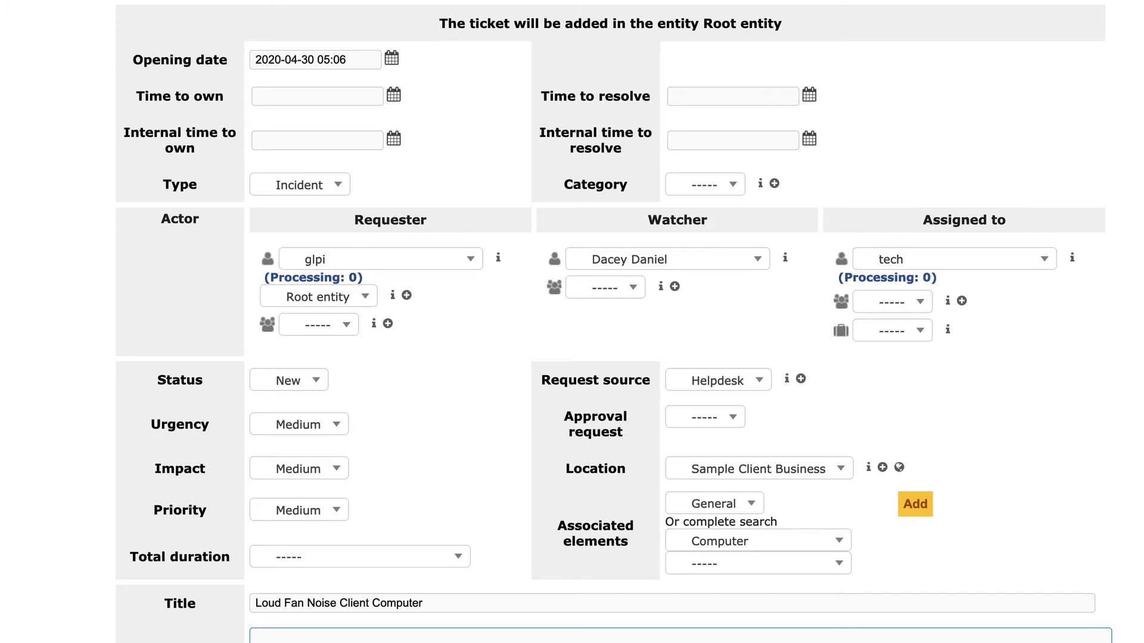
# Describe the client's name, e-mail and report of a loud grinding noise when switched on, apparently from the PC Power Supply Fan, and submit the ticket.
pyautogui.write('Sally Anne')
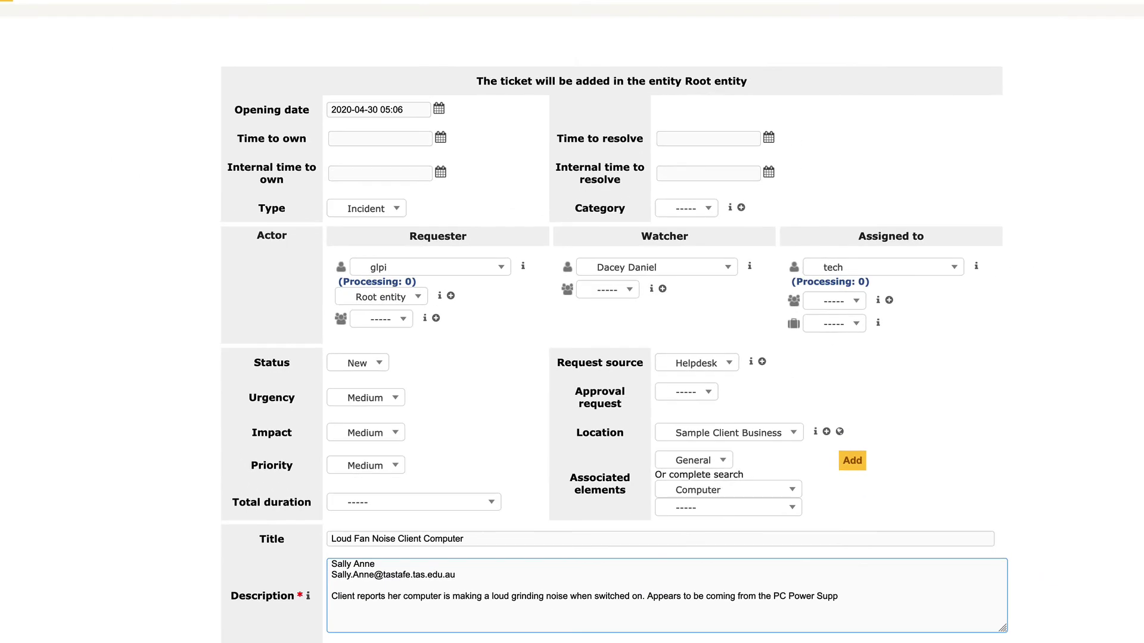
pyautogui.write('ly Fan')
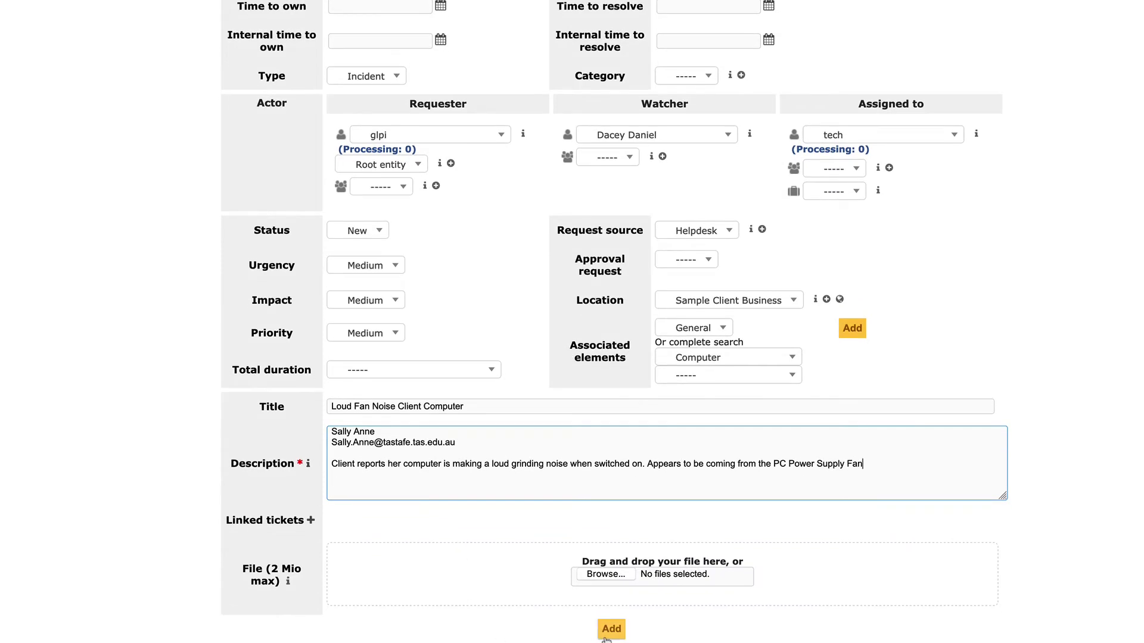
pyautogui.click(611, 630)
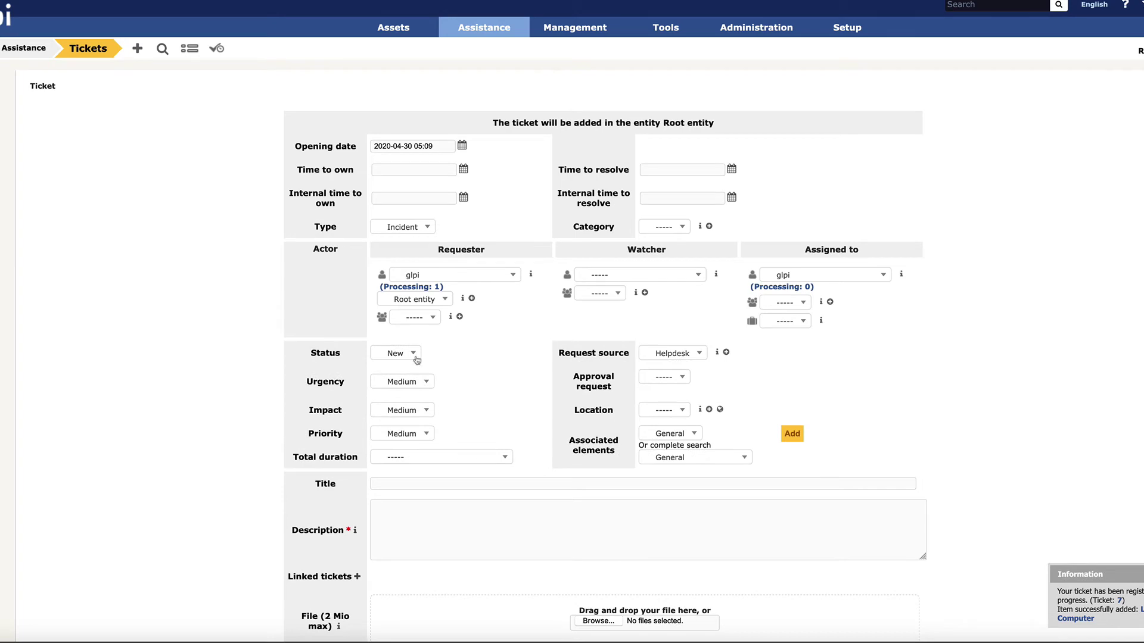
# Open the Loud Fan Noise Client Computer ticket from the ticket list and go to its processing section.
pyautogui.click(98, 50)
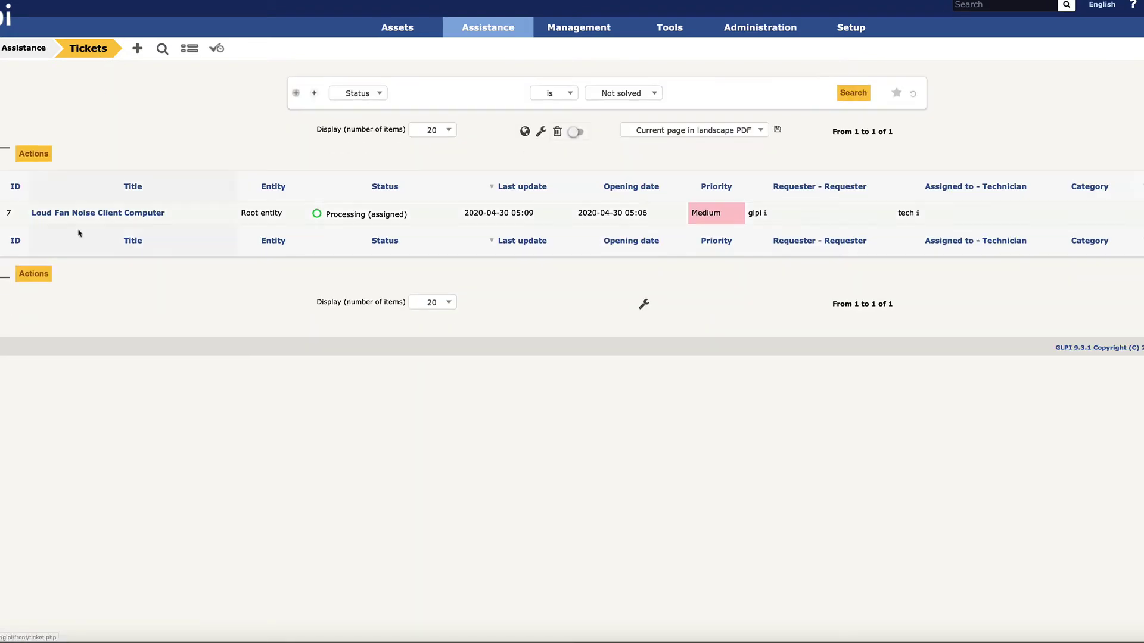
pyautogui.click(85, 215)
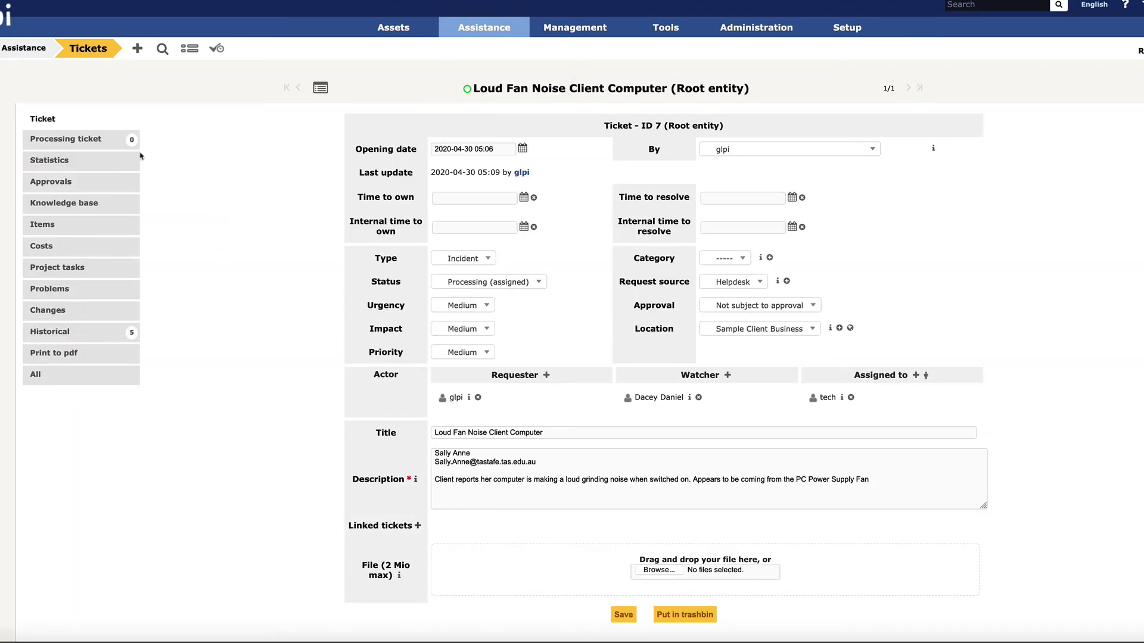
pyautogui.click(91, 145)
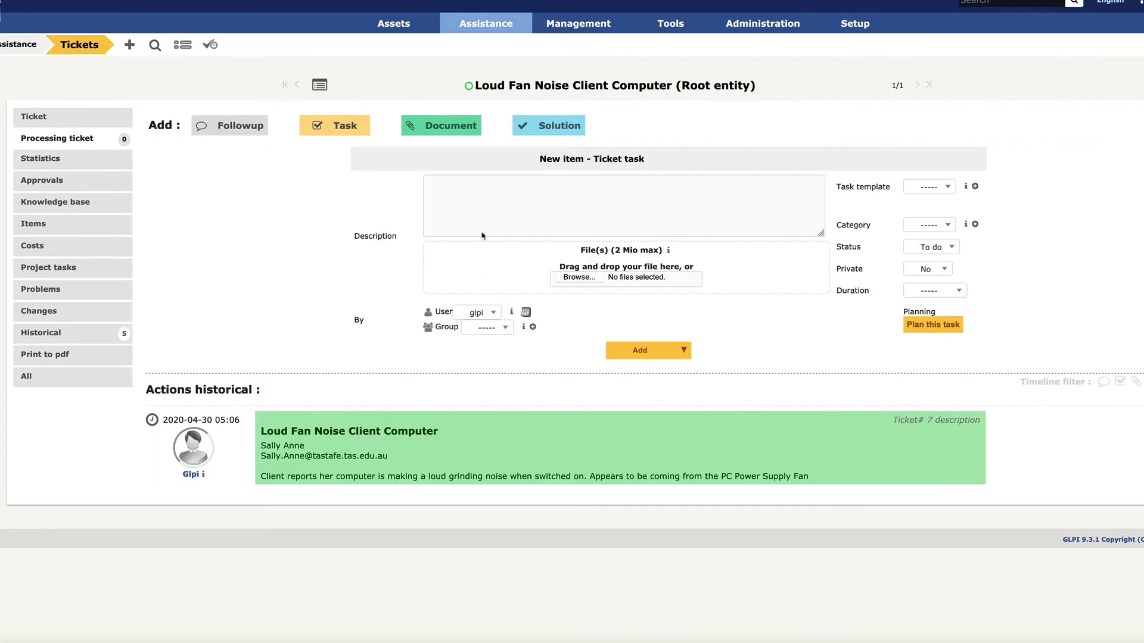
# Add a ticket task with the description "Notify Dell computer to collect PC".
pyautogui.click(469, 187)
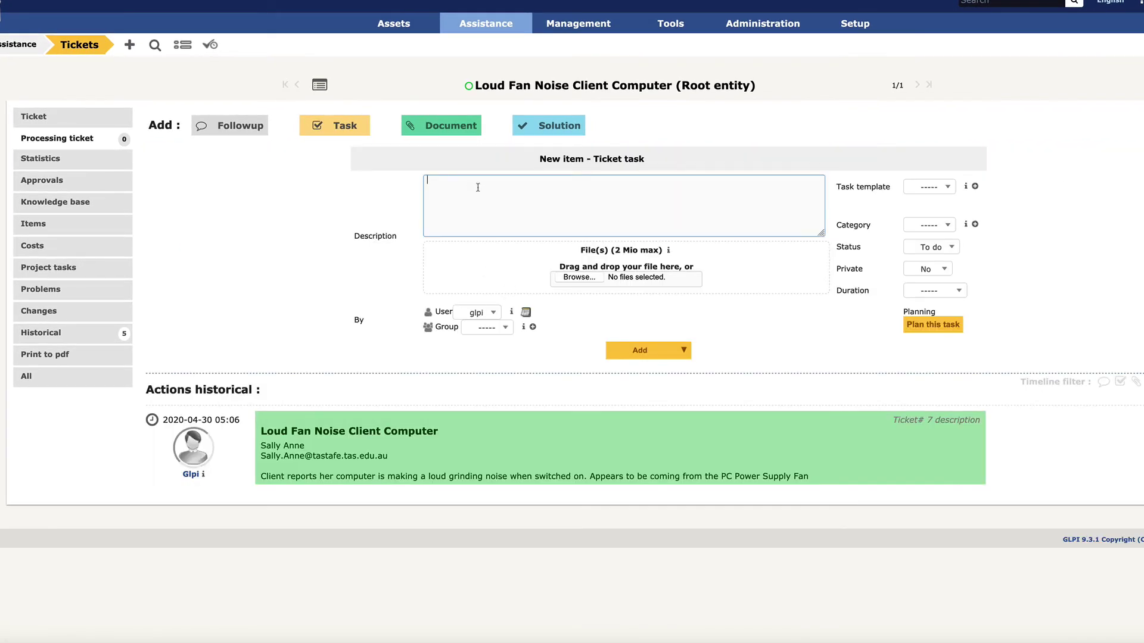
pyautogui.write('Notify Dell computer to collect PC')
pyautogui.click(659, 359)
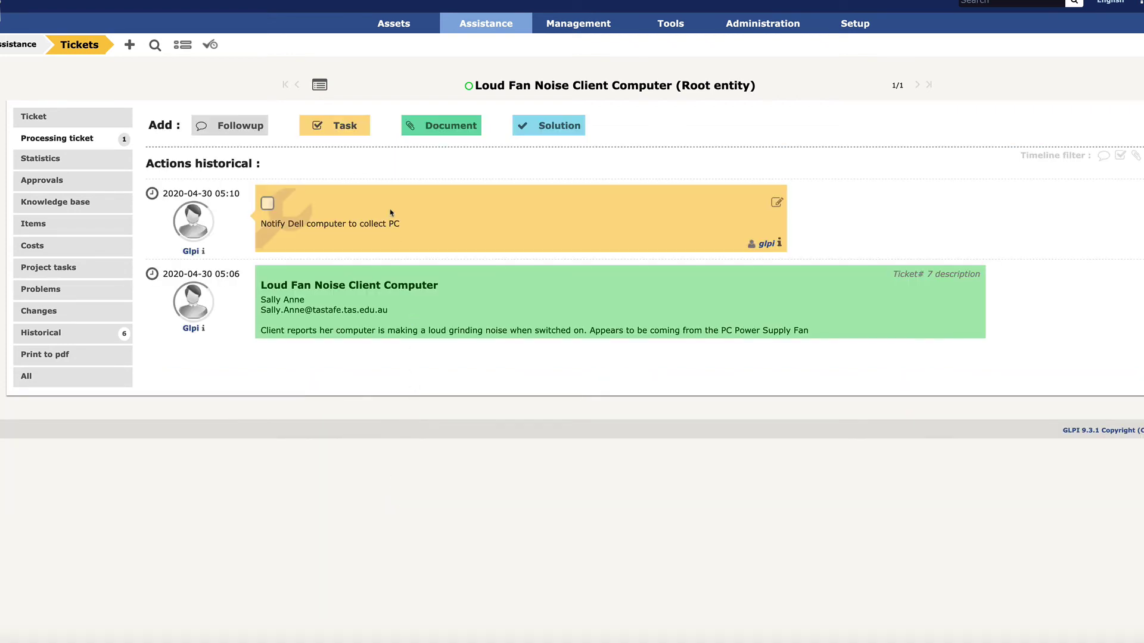
# Add another ticket task with the description "Advise client ETA for pickup when Dell advises us".
pyautogui.click(344, 128)
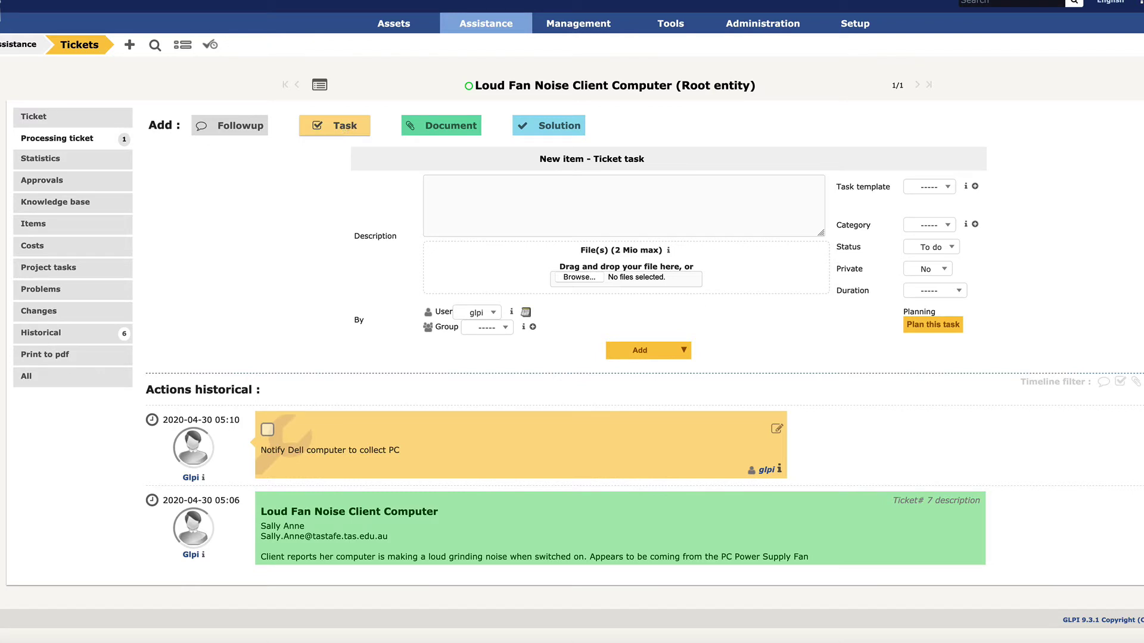
pyautogui.click(586, 179)
pyautogui.write('A')
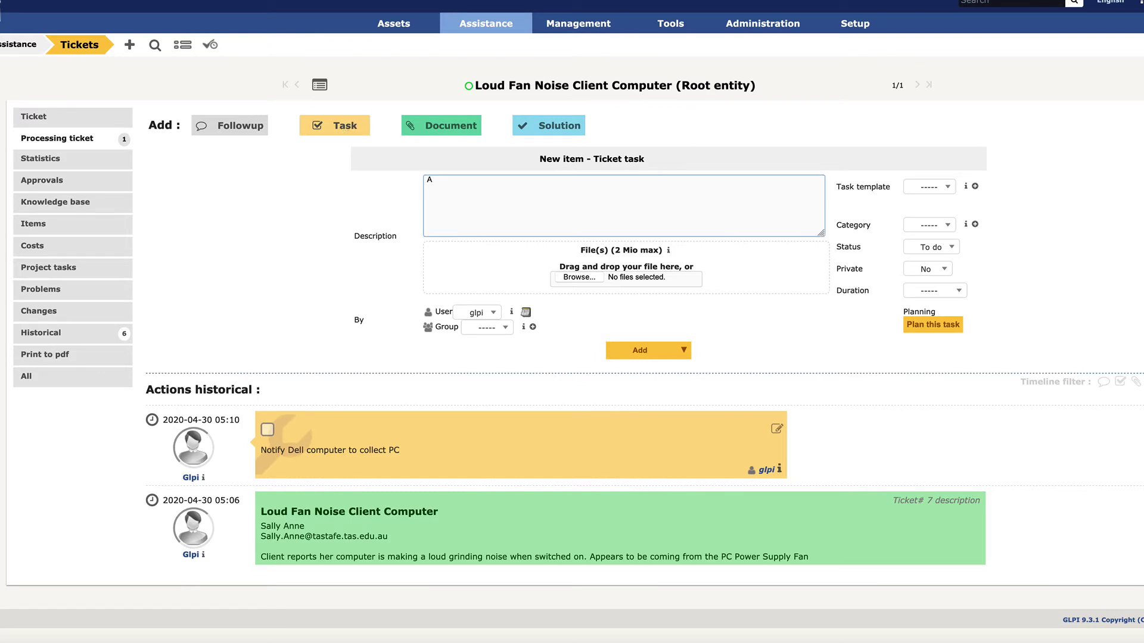
pyautogui.write('dvise client ETA for pickup when Dell advises us')
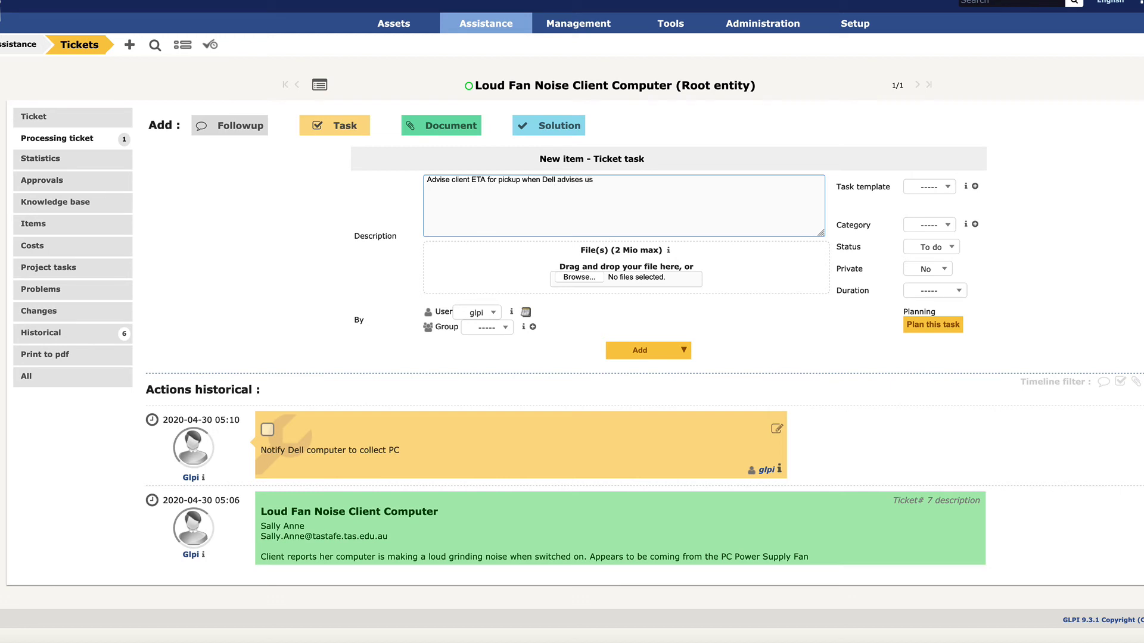
pyautogui.click(660, 347)
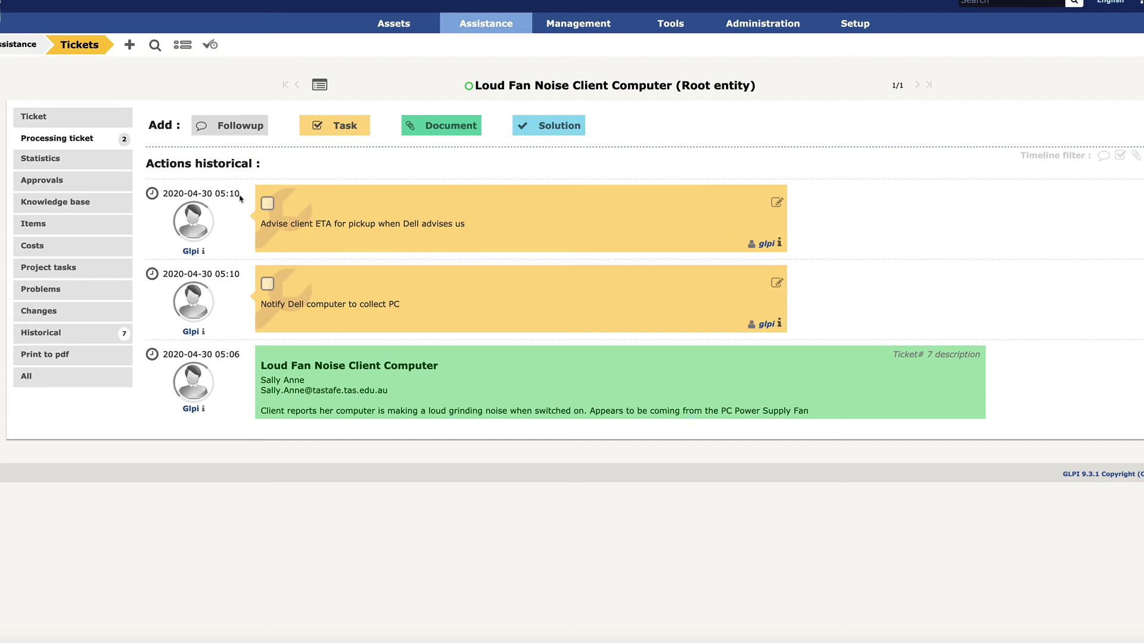
# Mark both ticket tasks as done and add a solution with the description "Dell advised computer picked up and replaced with new PC.".
pyautogui.click(269, 283)
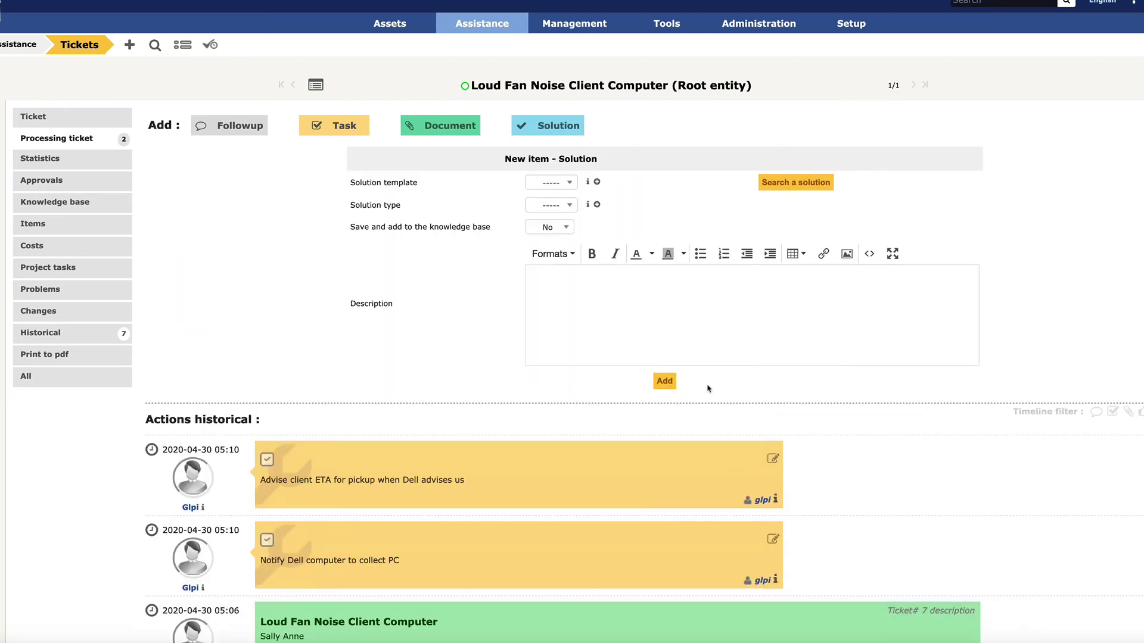
pyautogui.click(673, 330)
pyautogui.write('Dell advise')
pyautogui.write('d compute')
pyautogui.write('r cpu')
pyautogui.press('BackSpace')
pyautogui.press('BackSpace')
pyautogui.press('BackSpace')
pyautogui.write('pc')
pyautogui.press('BackSpace')
pyautogui.write('icked up and')
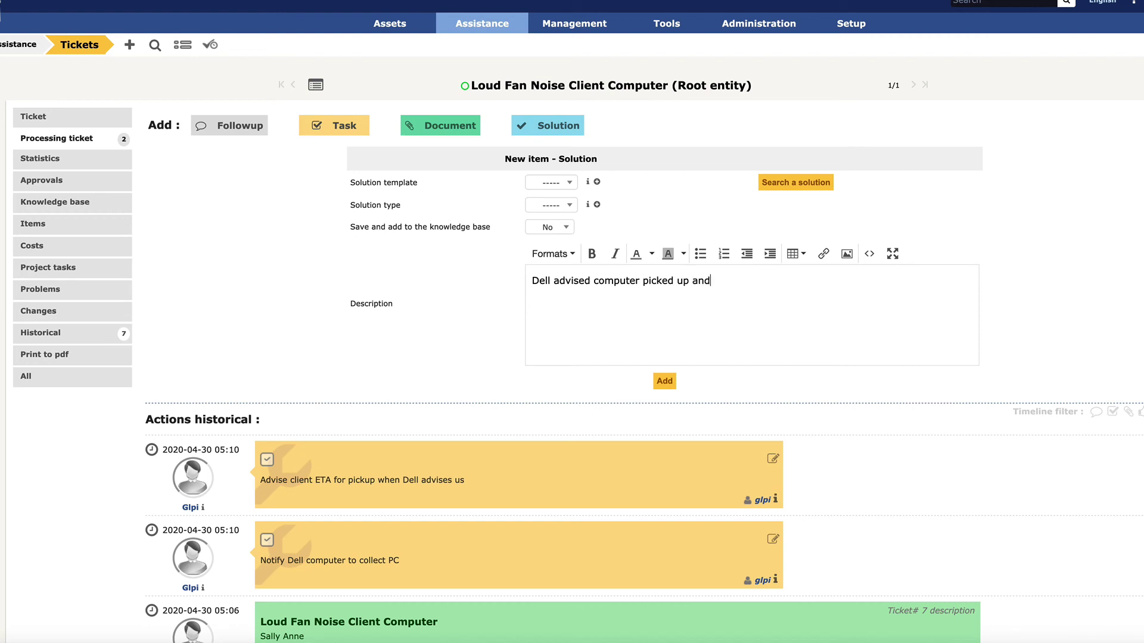
pyautogui.write(' replaced with new PC.')
pyautogui.press('Return')
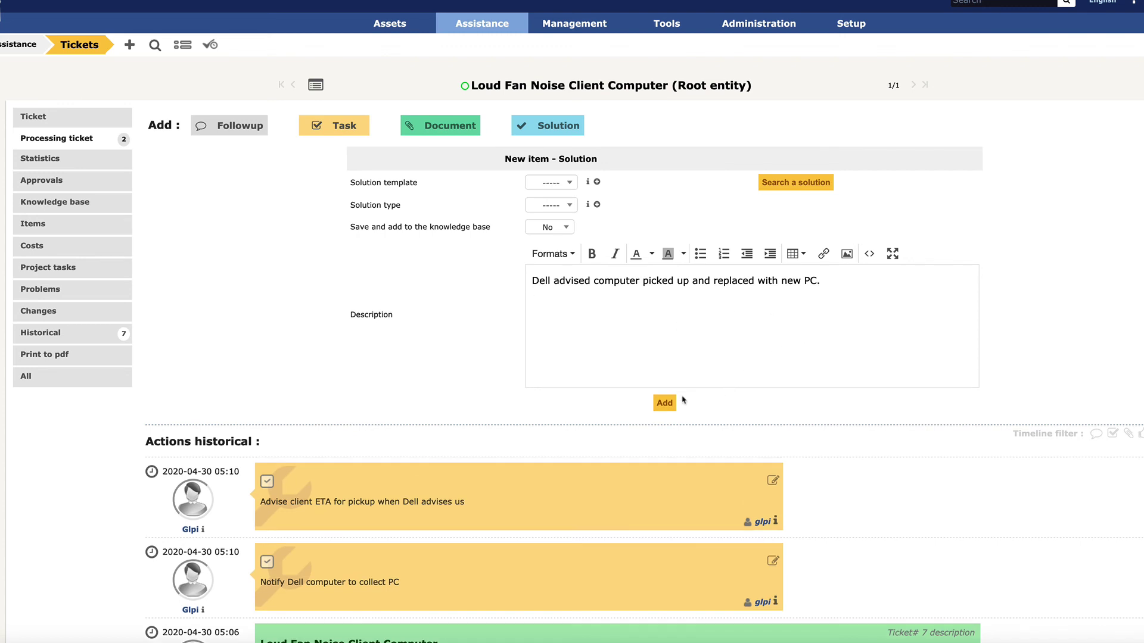
pyautogui.click(665, 403)
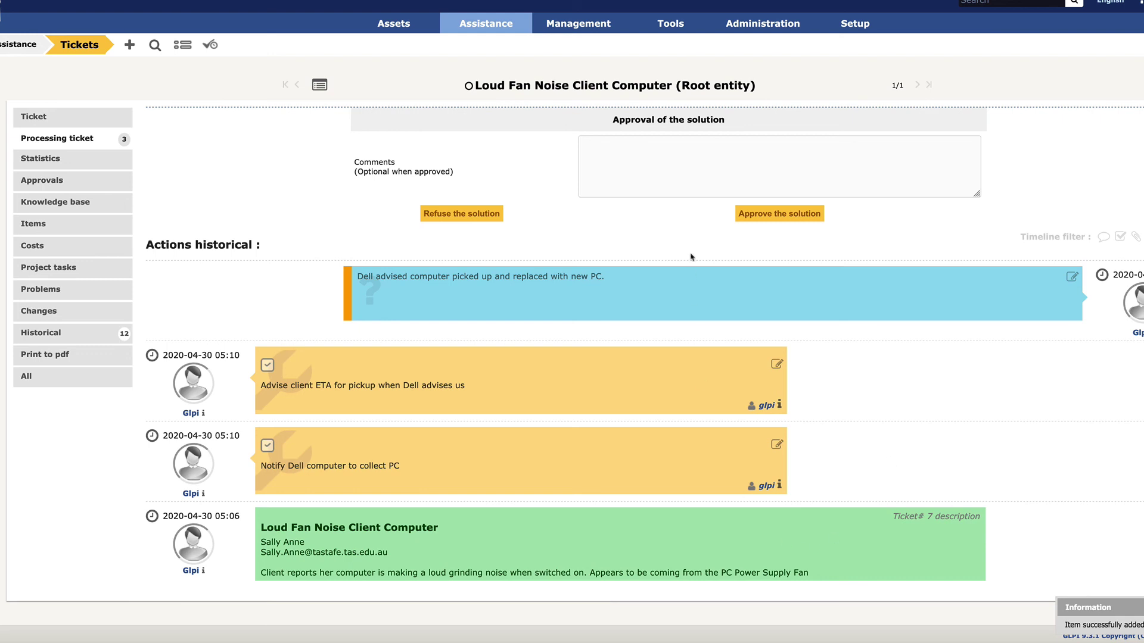
# Approve the ticket's proposed solution without entering an approval comment.
pyautogui.click(683, 176)
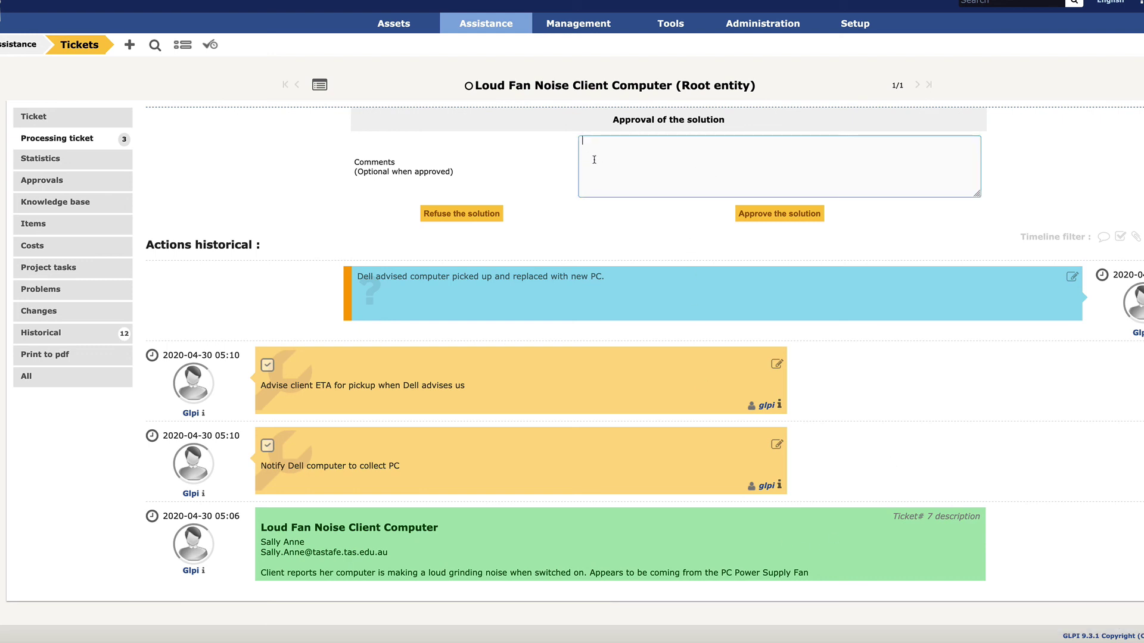
pyautogui.click(778, 219)
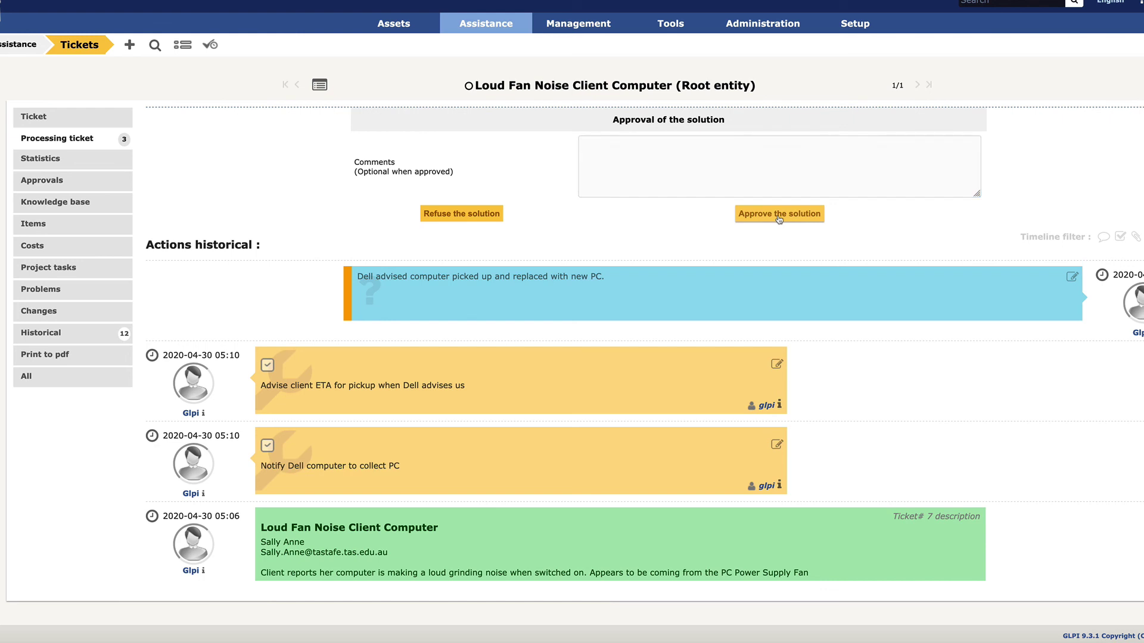